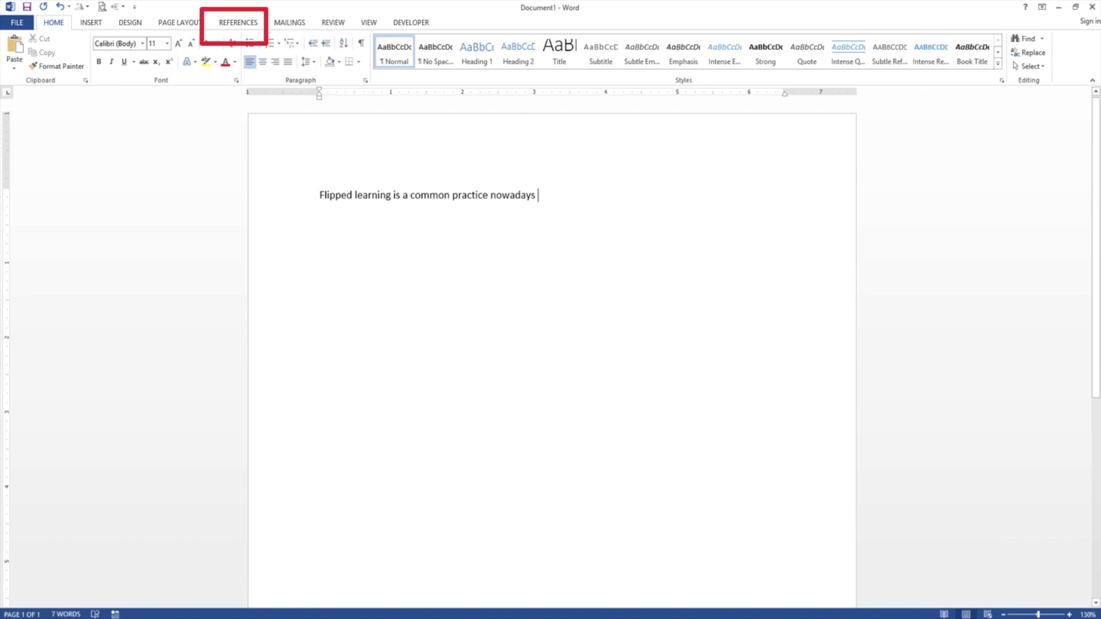
Insert a Mendeley citation to Mehring's 2018 The Flipped Classroom after the flipped-learning sentence
key("alt+s")
type("mehrin")
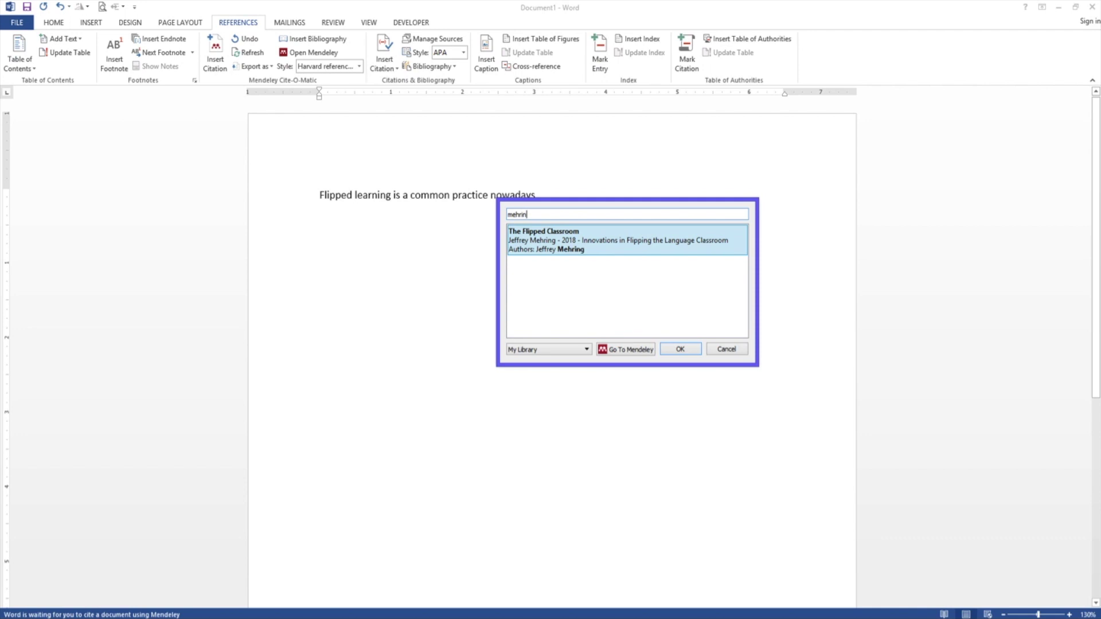
key("Return")
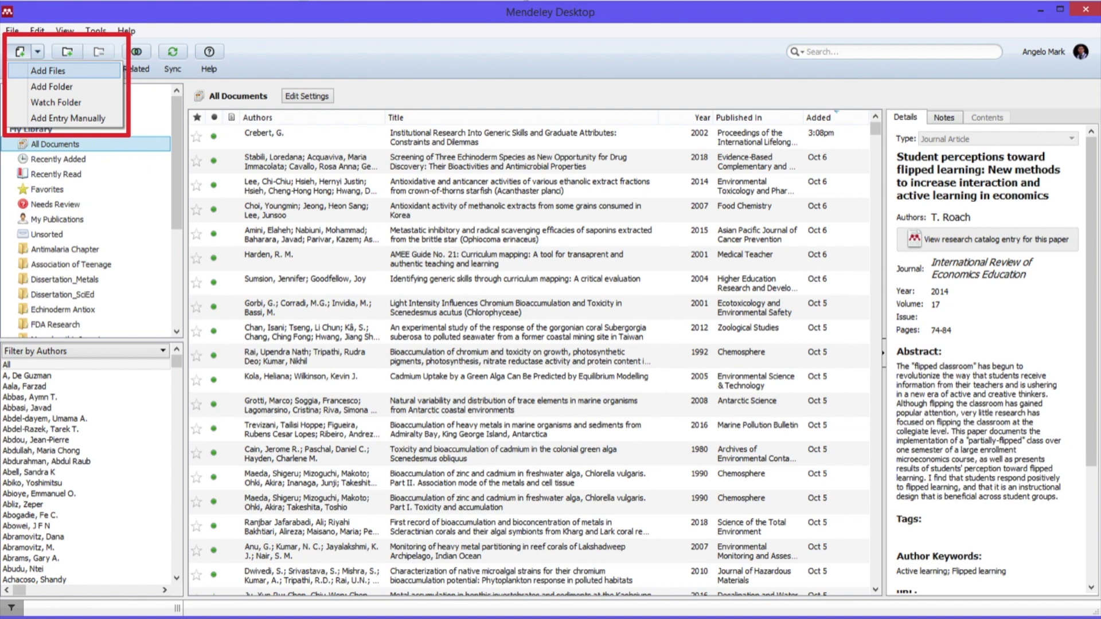
Add the Pedagogies of Engagement: Classroom-Based Practices PDF to the Mendeley library
left_click(68, 117)
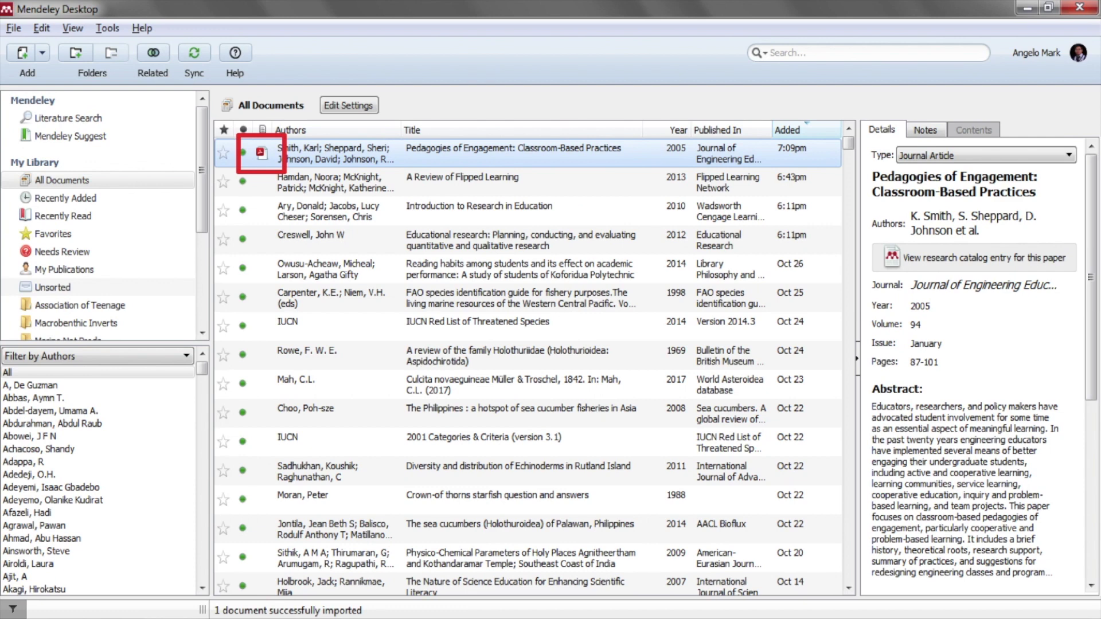
Open the imported Pedagogies of Engagement PDF in Mendeley's document viewer
key("Return")
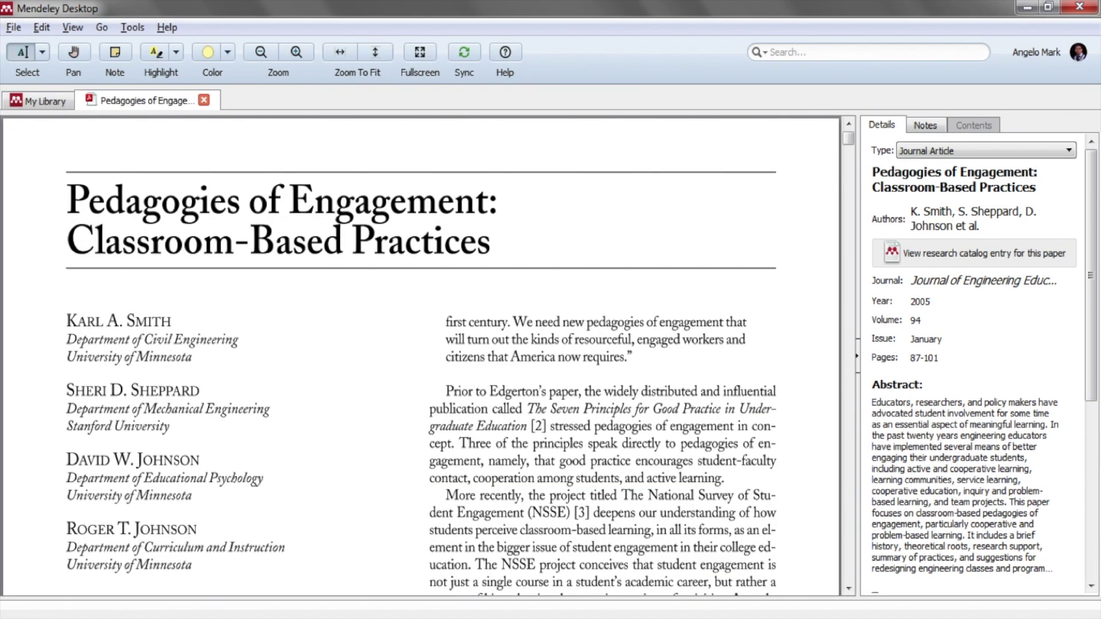